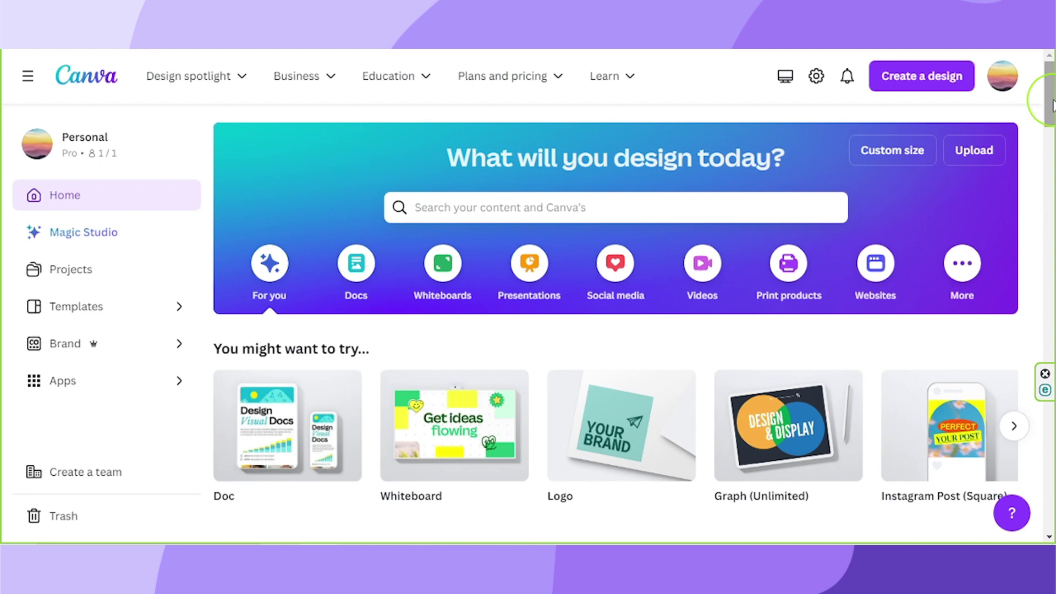
# Step: Create a new blank Doc from the Docs category after browsing its templates
pyautogui.click(355, 281)
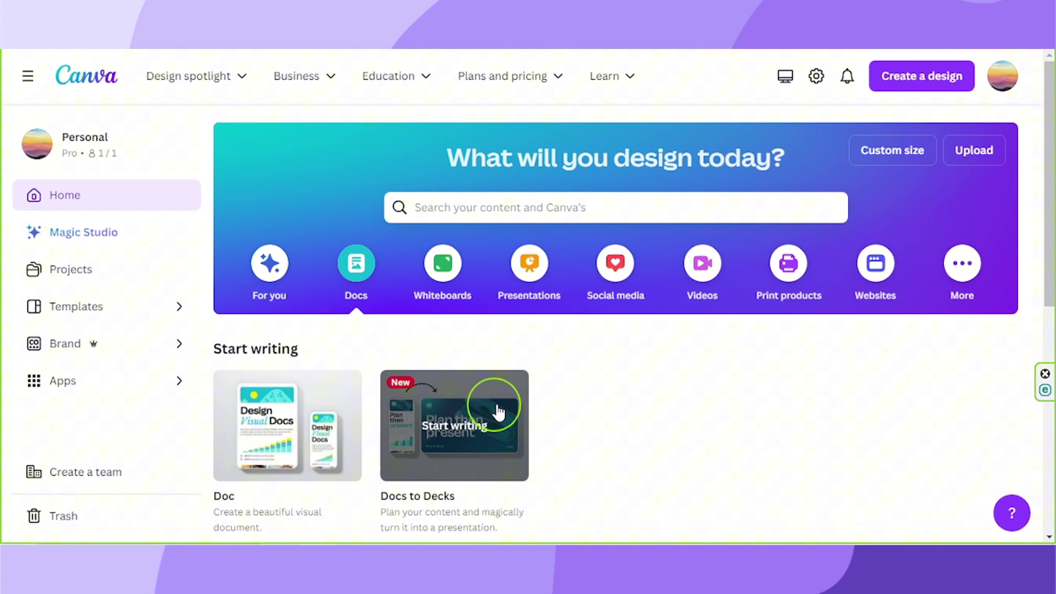
pyautogui.scroll(-3, 495, 410)
pyautogui.scroll(-1, 495, 407)
pyautogui.scroll(-1, 501, 409)
pyautogui.scroll(-3, 504, 411)
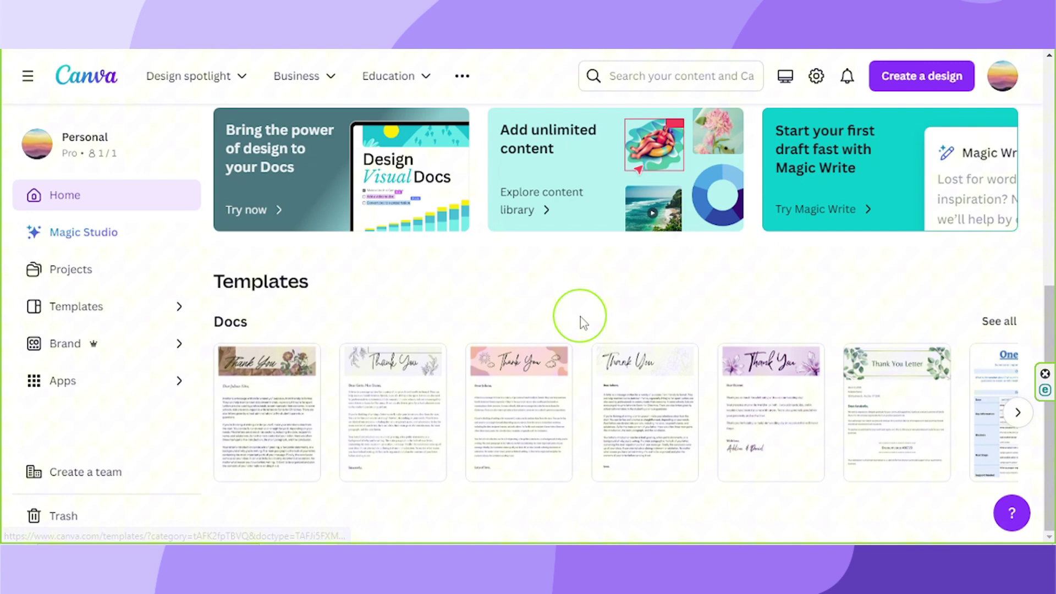
pyautogui.scroll(8, 583, 317)
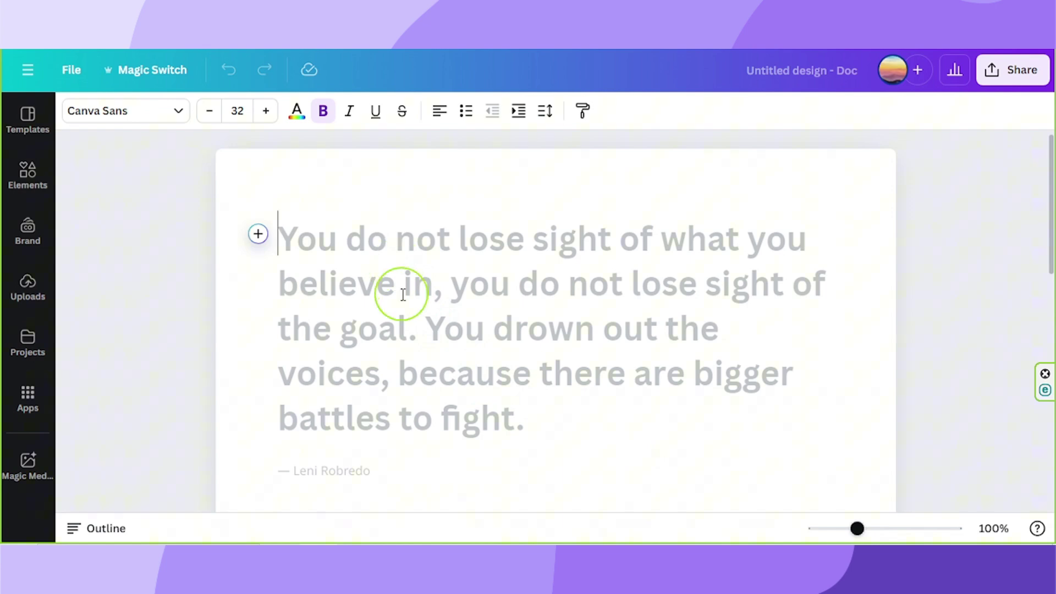
# Step: Replace the placeholder quote with 'The Power of Aesthetics: Why Visually Appealing Design Matters' in red
pyautogui.write('The Power of Aesthetics: Why Visually Appealing Design Matters')
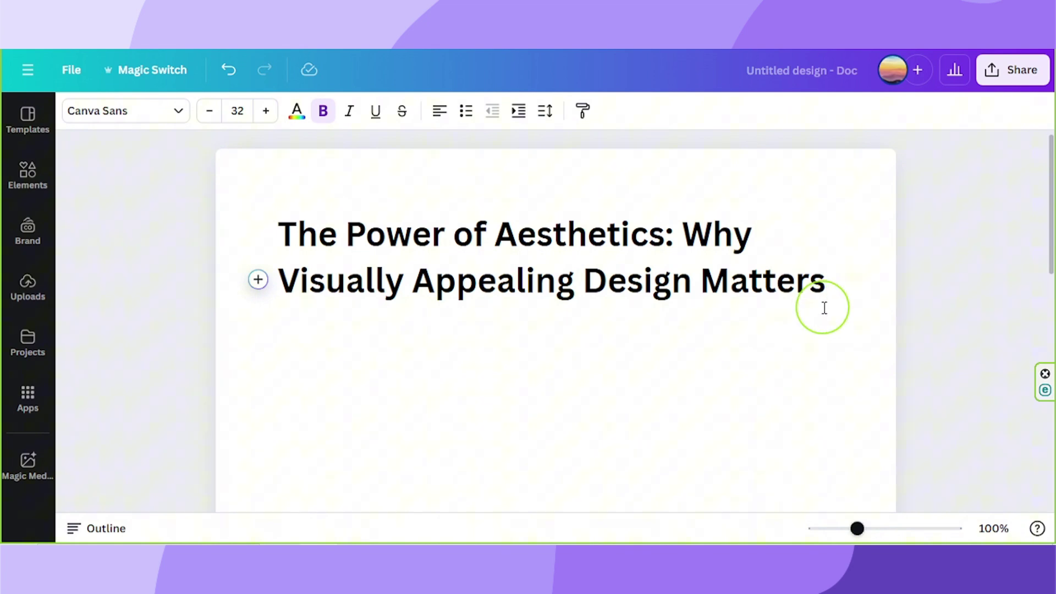
pyautogui.moveTo(844, 305); pyautogui.dragTo(286, 193)
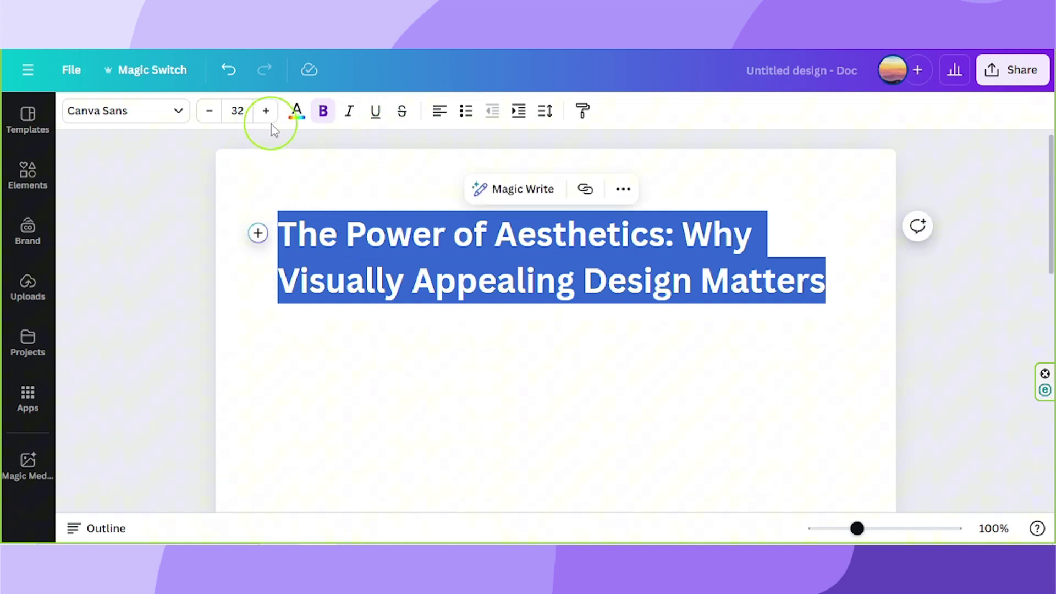
pyautogui.click(297, 112)
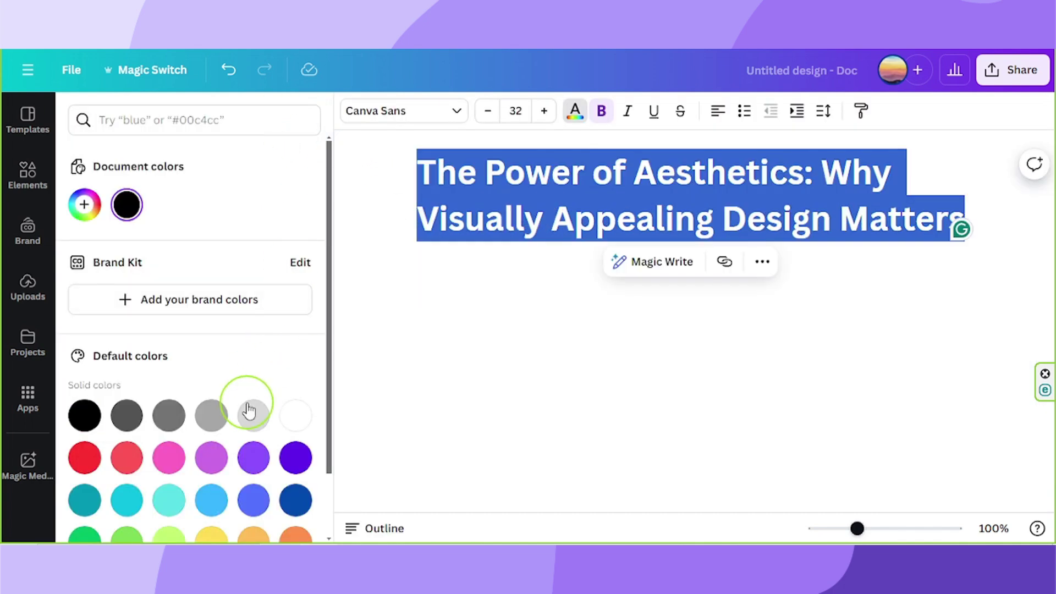
pyautogui.click(127, 457)
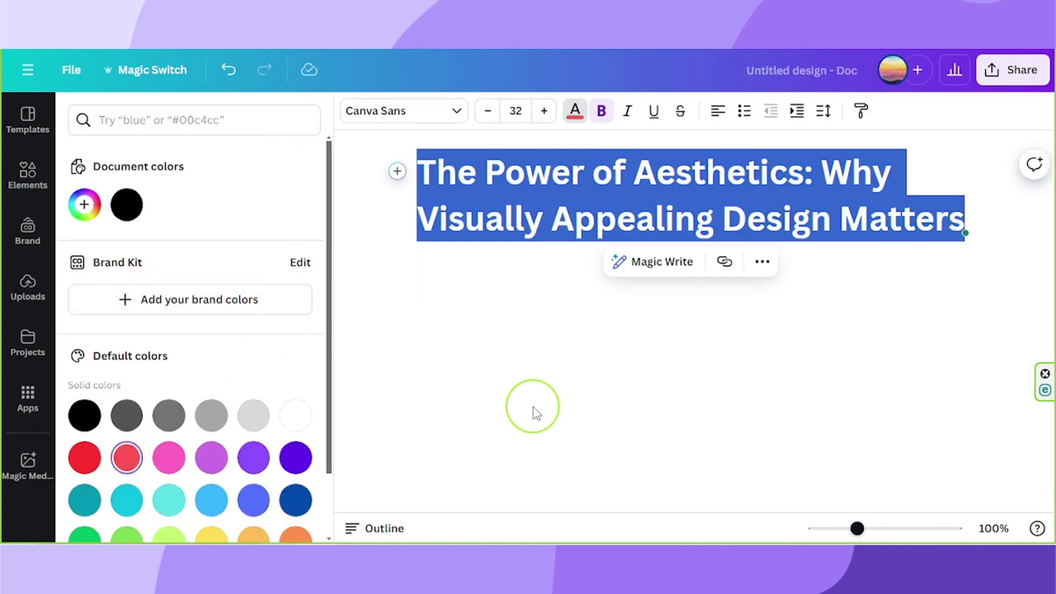
pyautogui.click(515, 282)
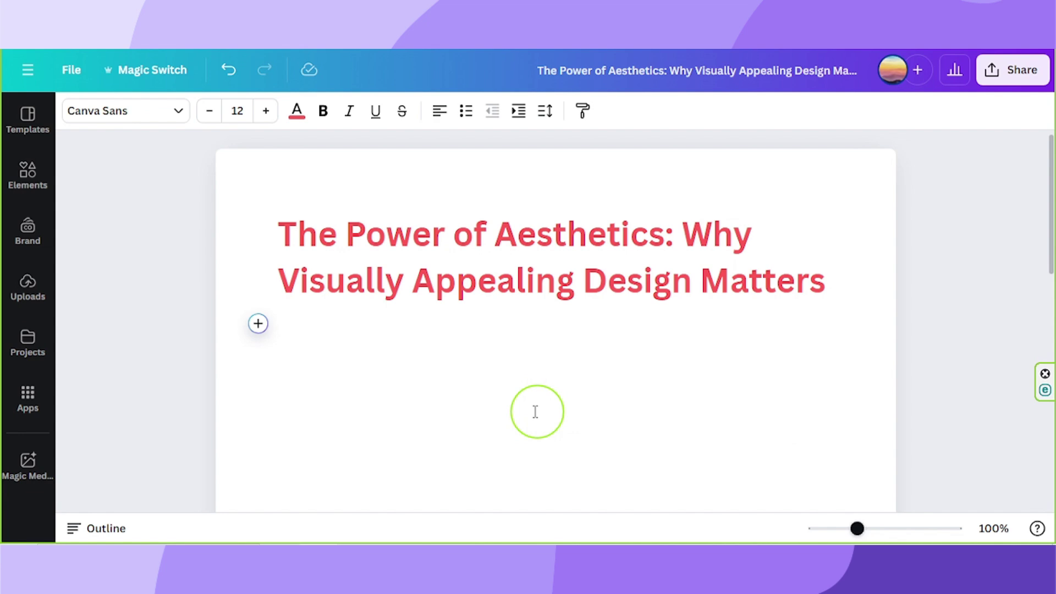
# Step: Make the empty line's text black and browse Doc templates down to Research Brief and Copy Brief
pyautogui.click(297, 111)
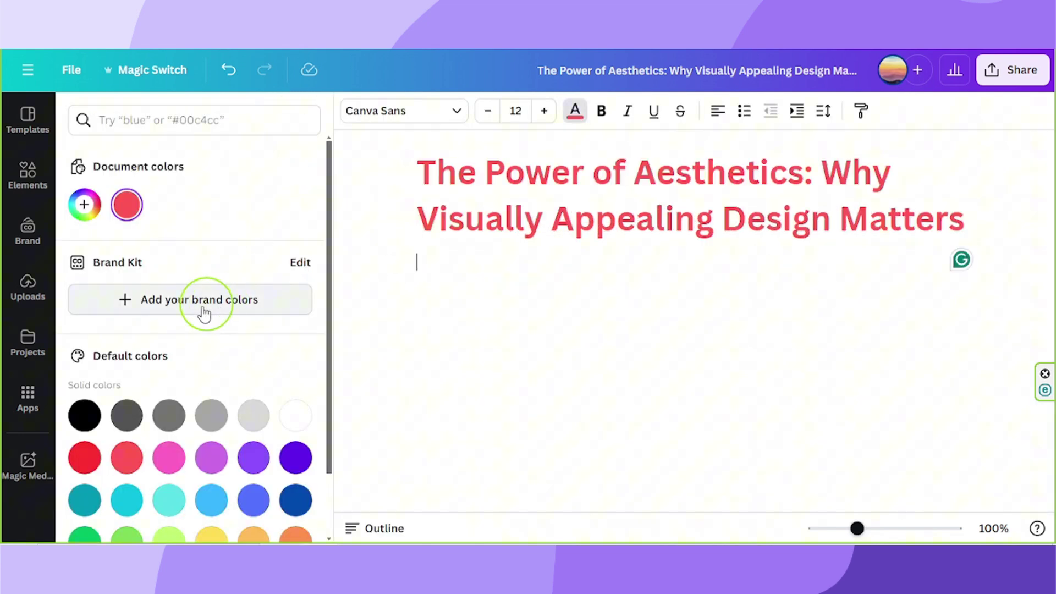
pyautogui.click(84, 416)
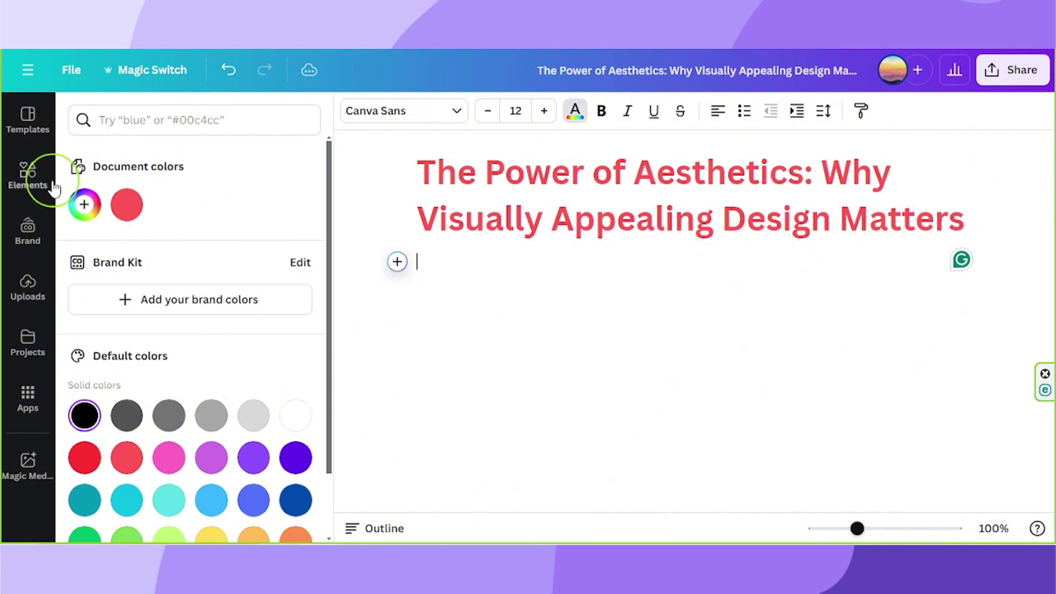
pyautogui.click(28, 126)
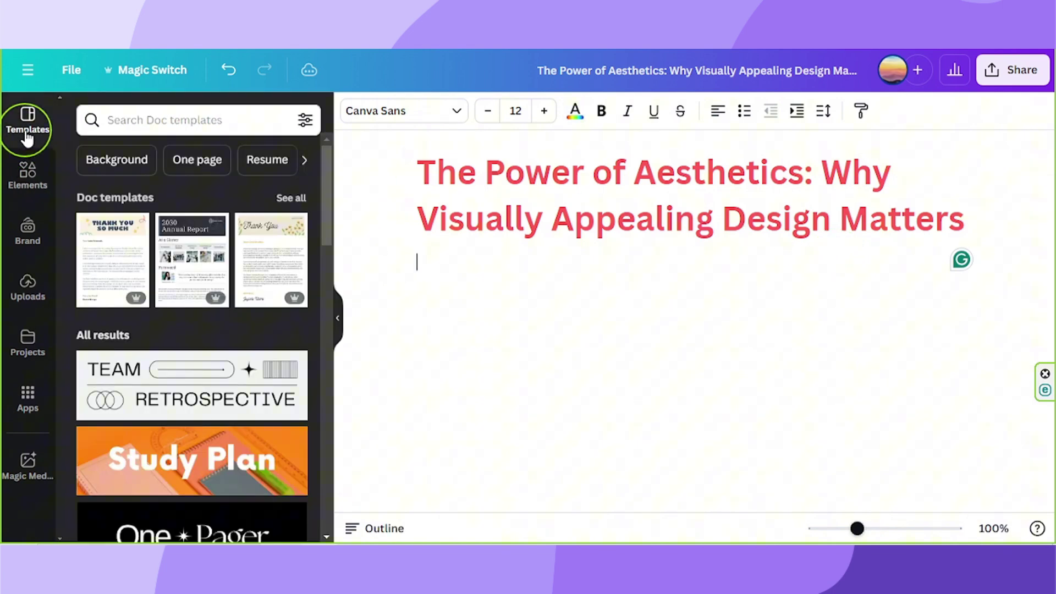
pyautogui.moveTo(271, 259)
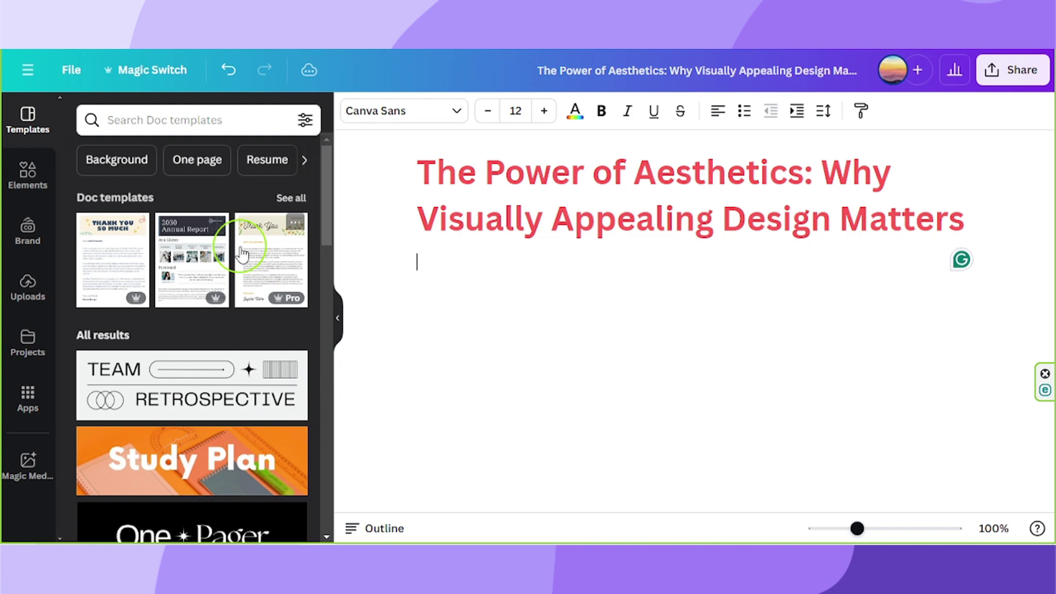
pyautogui.scroll(-5, 243, 343)
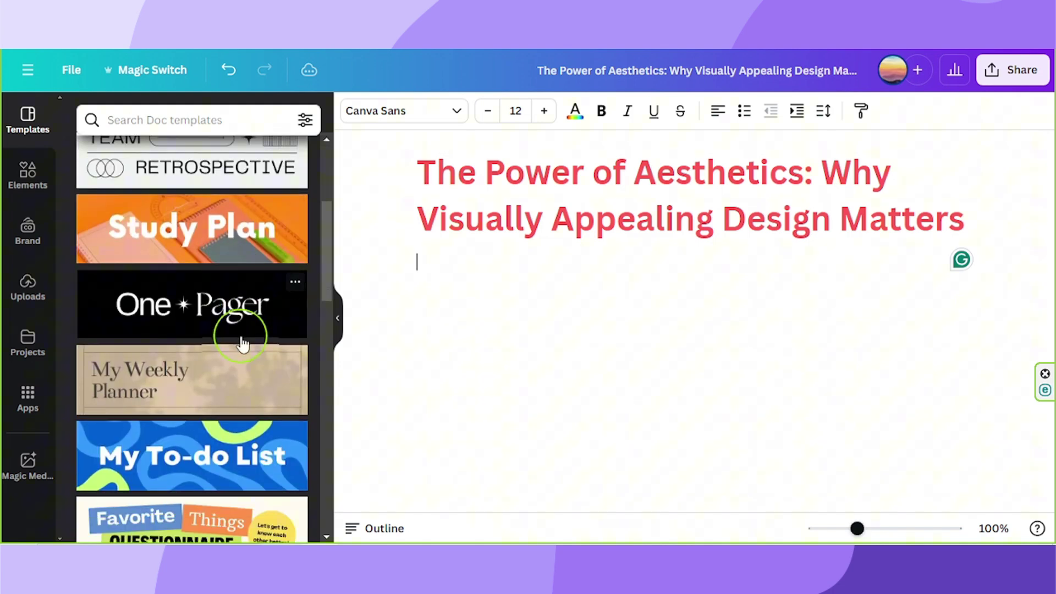
pyautogui.scroll(-5, 243, 344)
pyautogui.scroll(-4, 236, 331)
pyautogui.scroll(-3, 237, 331)
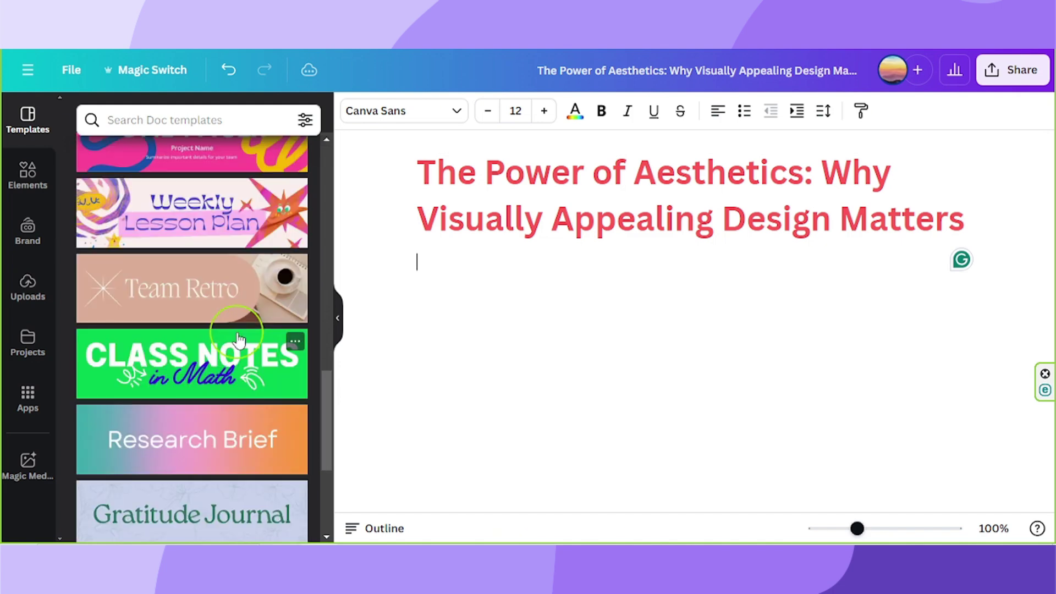
pyautogui.scroll(-3, 238, 338)
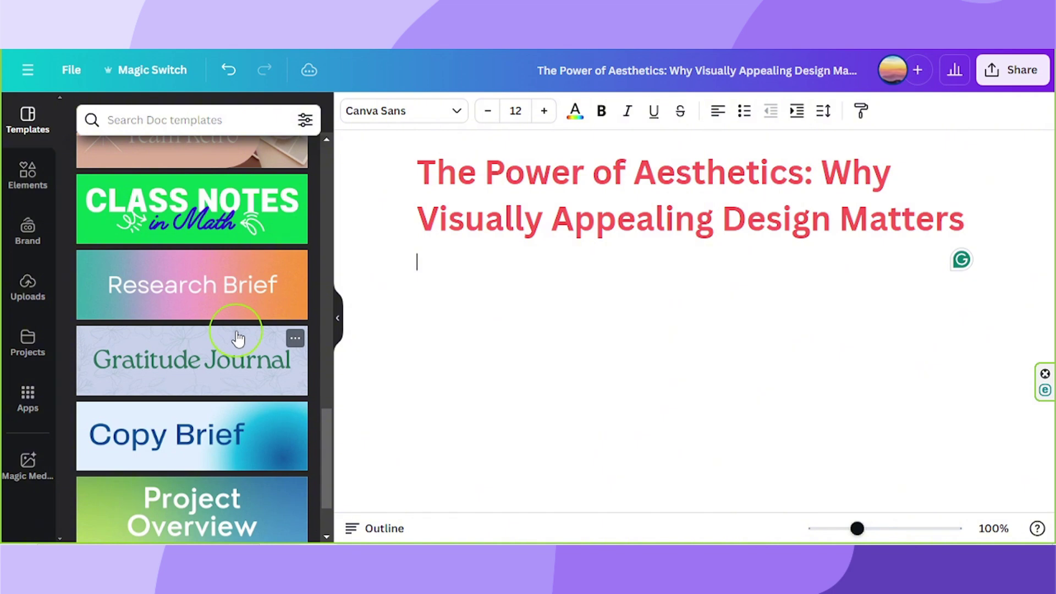
# Step: Insert a graphic design block above the title and add a heading to it
pyautogui.click(419, 171)
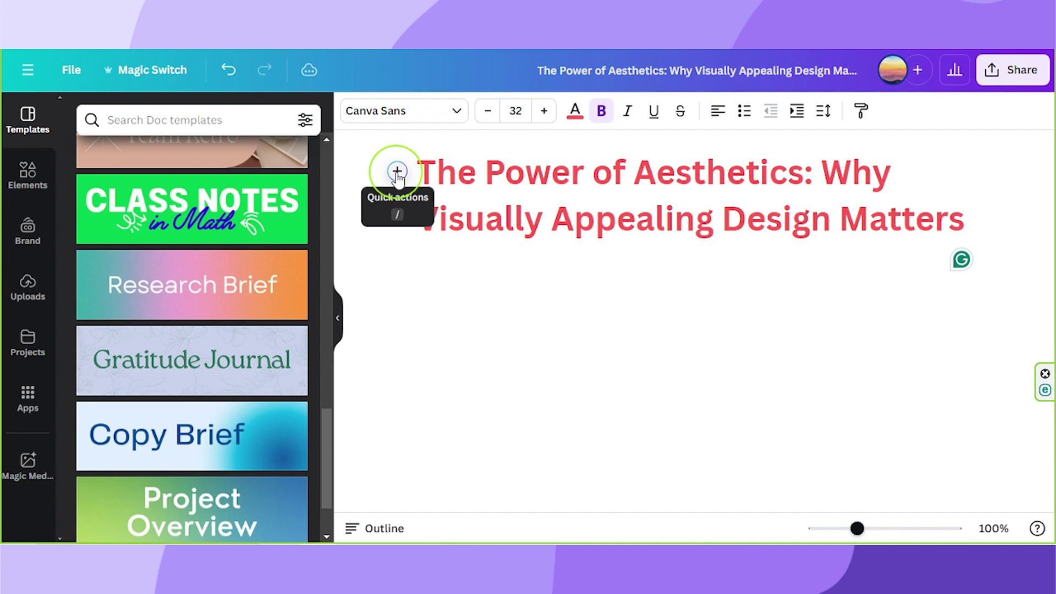
pyautogui.click(397, 173)
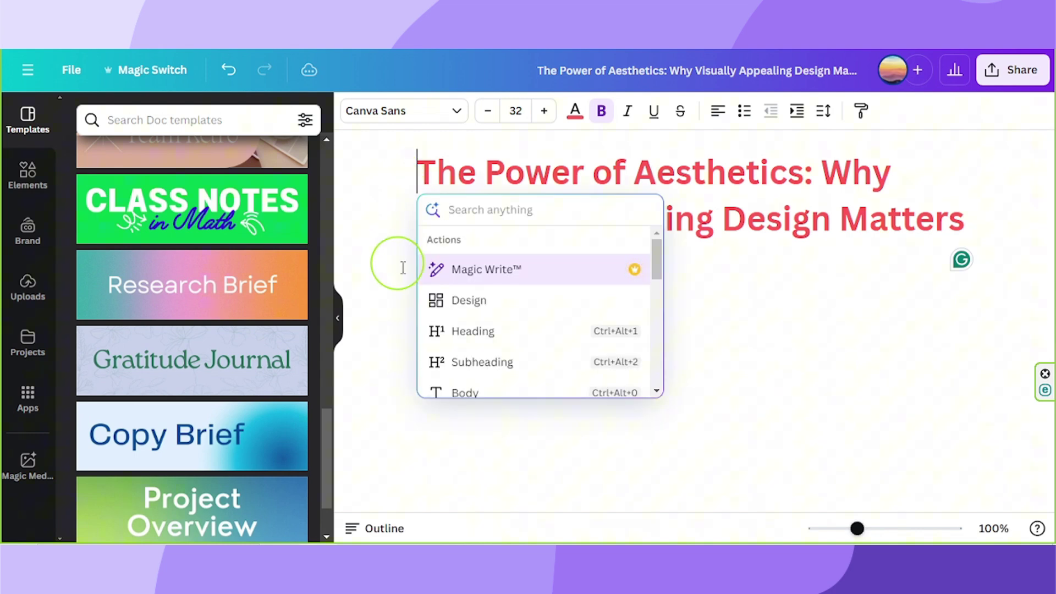
pyautogui.click(488, 311)
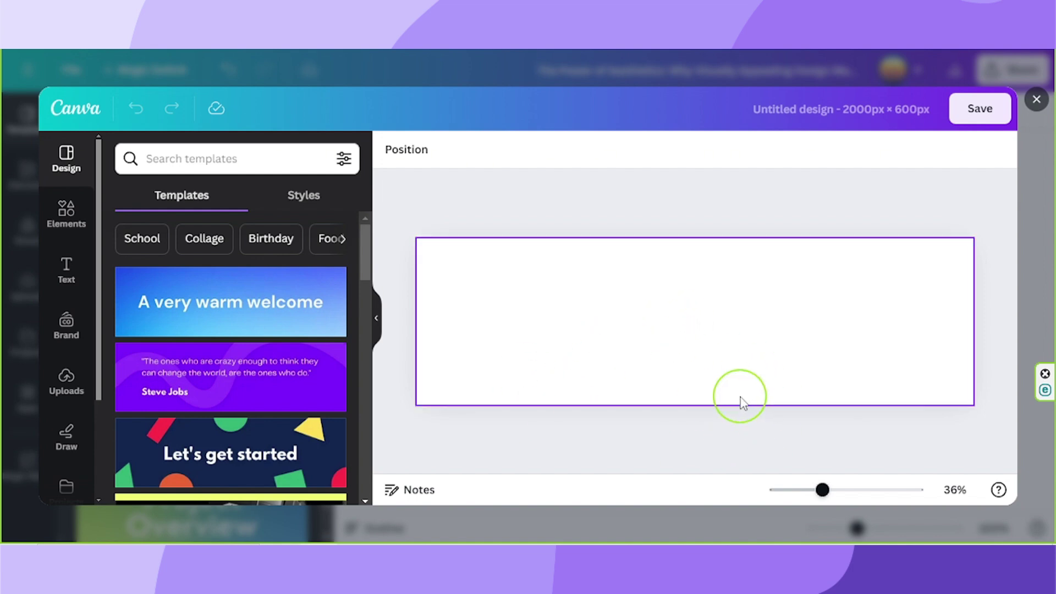
pyautogui.moveTo(230, 454)
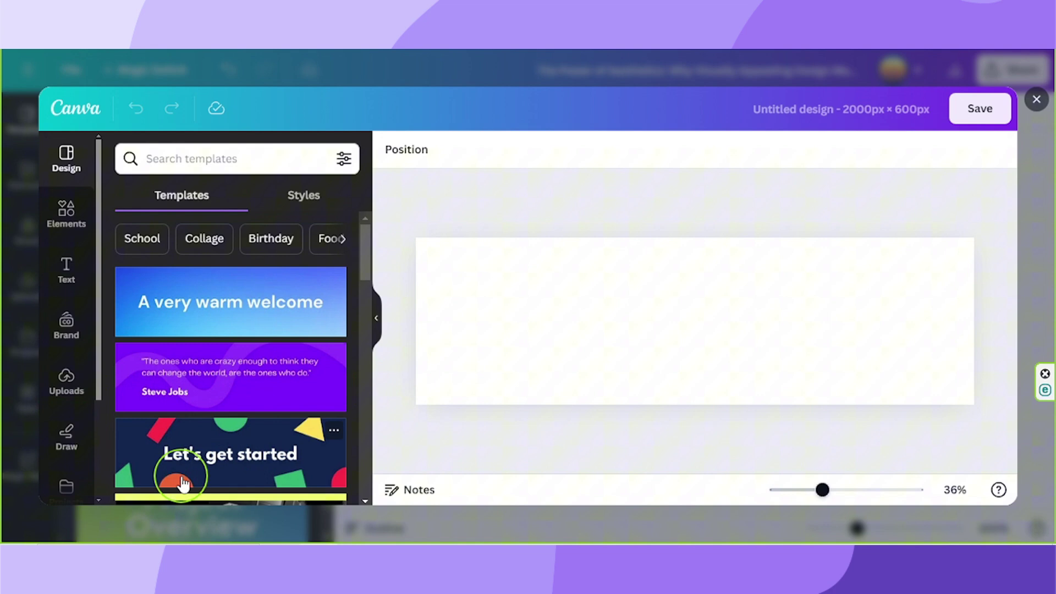
pyautogui.click(66, 270)
pyautogui.click(335, 344)
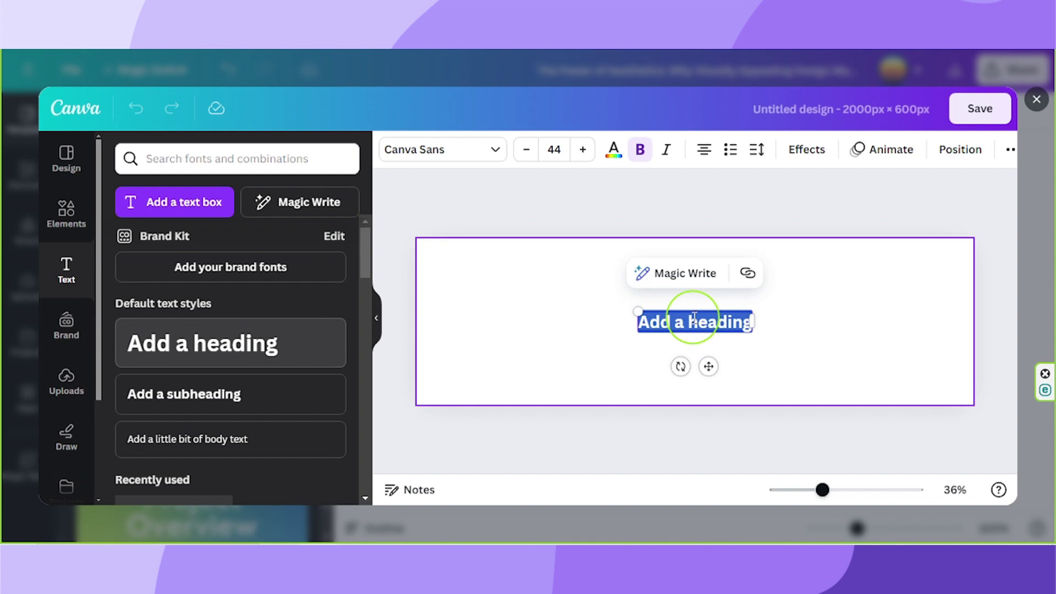
# Step: Search graphics for 'background' and fill the banner with the purple abstract background
pyautogui.click(66, 212)
pyautogui.click(189, 160)
pyautogui.write('background')
pyautogui.click(171, 196)
pyautogui.scroll(-5, 231, 357)
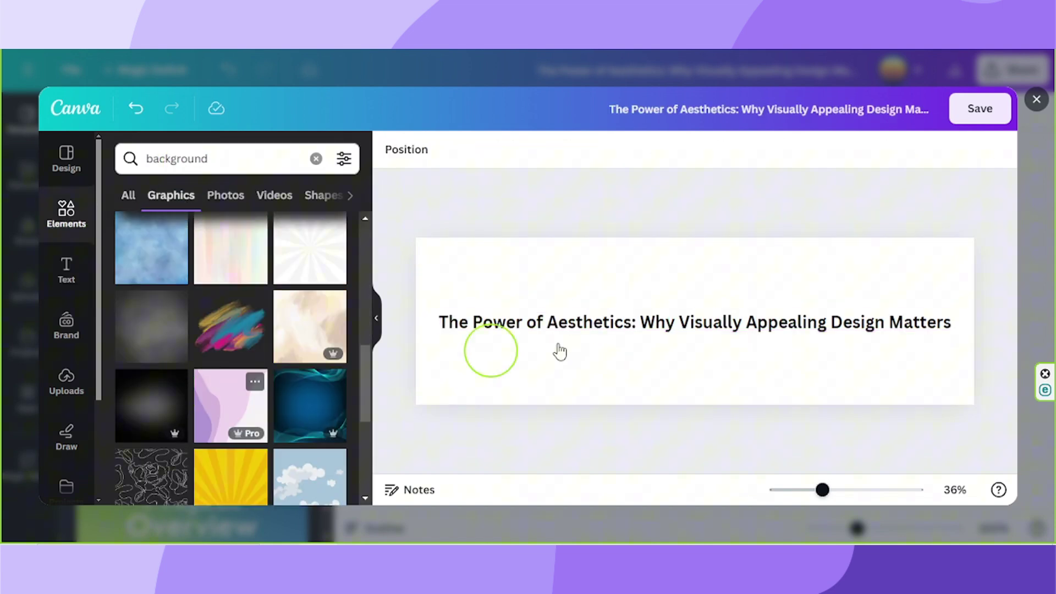
pyautogui.moveTo(230, 405); pyautogui.dragTo(559, 349)
pyautogui.click(776, 222)
# Step: Set the banner title to League Spartan, centre it, and save the banner
pyautogui.click(660, 322)
pyautogui.click(440, 149)
pyautogui.scroll(-5, 187, 385)
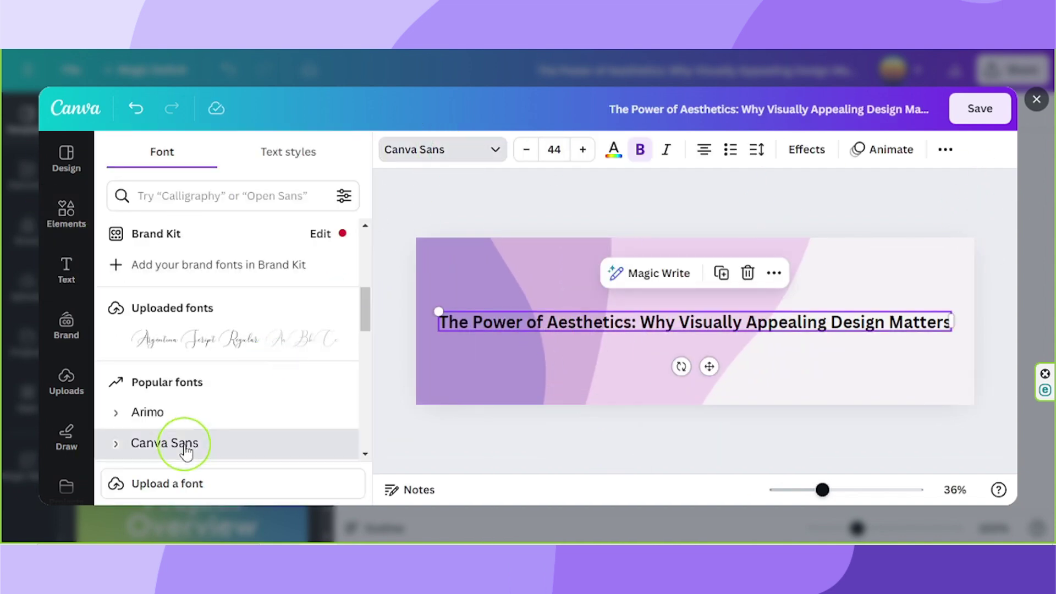
pyautogui.scroll(-3, 187, 448)
pyautogui.click(186, 442)
pyautogui.moveTo(688, 366); pyautogui.dragTo(699, 364)
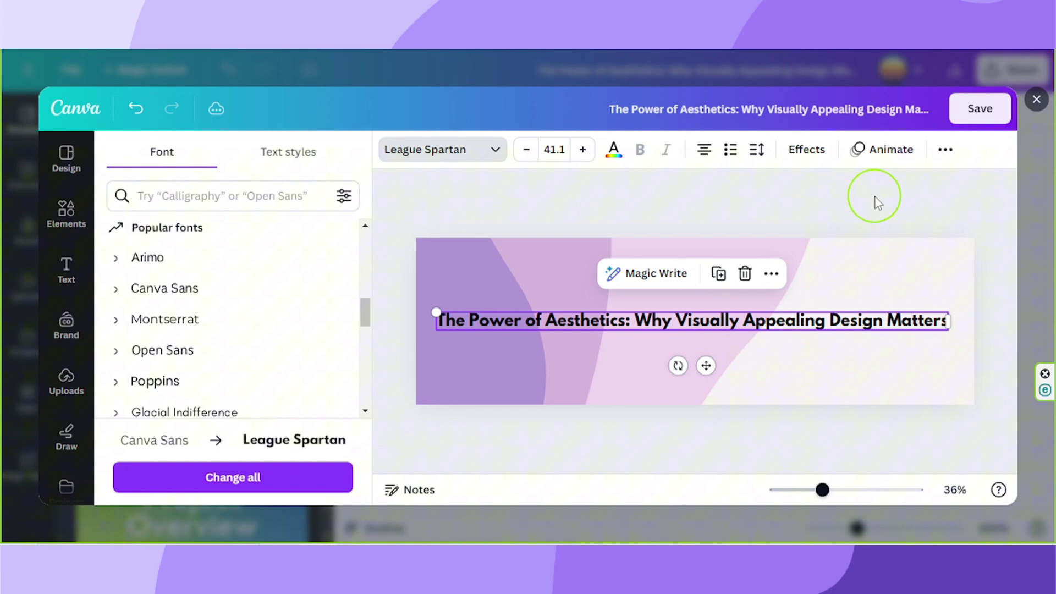
pyautogui.click(867, 206)
pyautogui.click(976, 110)
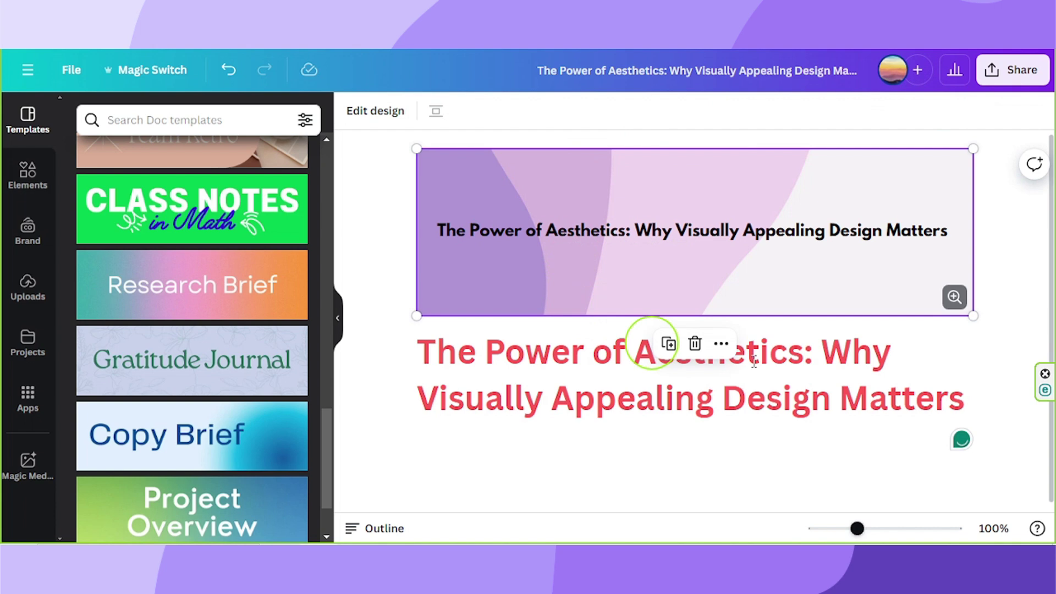
# Step: Delete the red title text below the banner
pyautogui.click(615, 384)
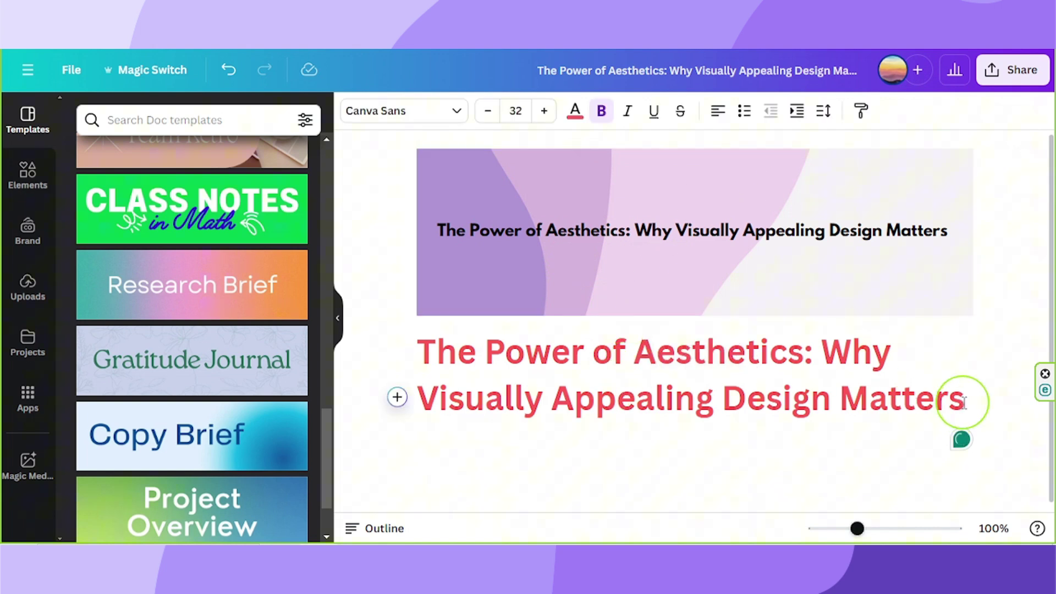
pyautogui.moveTo(960, 402); pyautogui.dragTo(424, 341)
pyautogui.press('BackSpace')
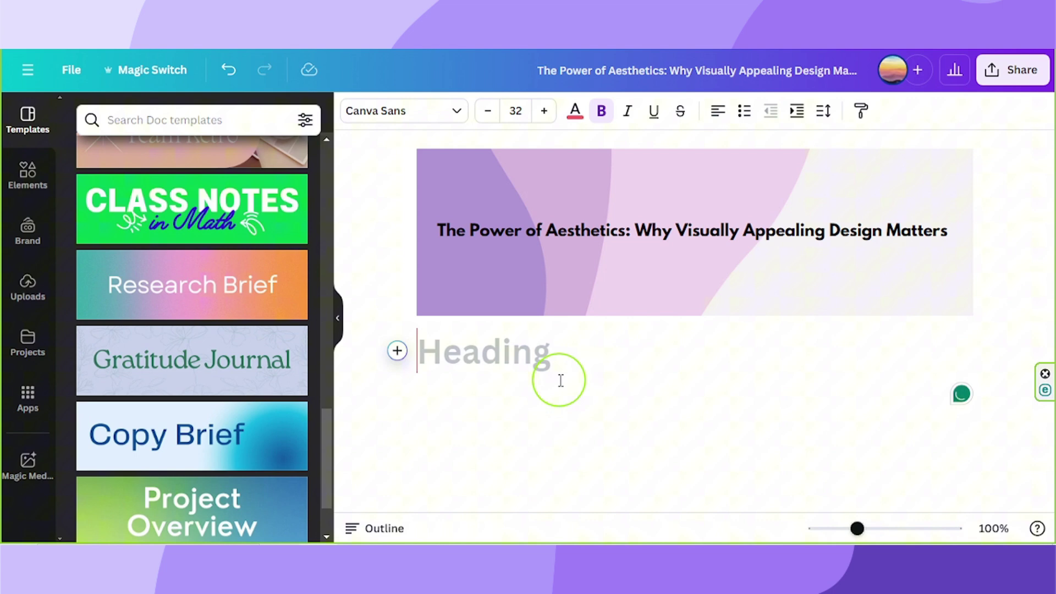
# Step: Paste the full article body on the empty line and scroll through it to Conclusion
pyautogui.click(503, 416)
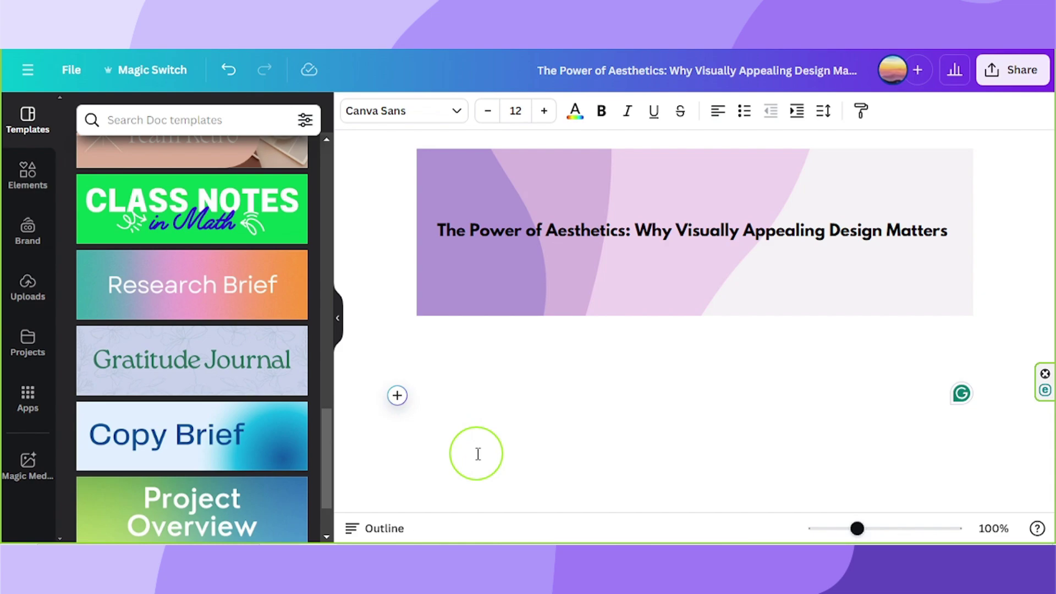
pyautogui.hotkey('ctrl', 'v')
pyautogui.scroll(3, 554, 368)
pyautogui.scroll(-5, 555, 377)
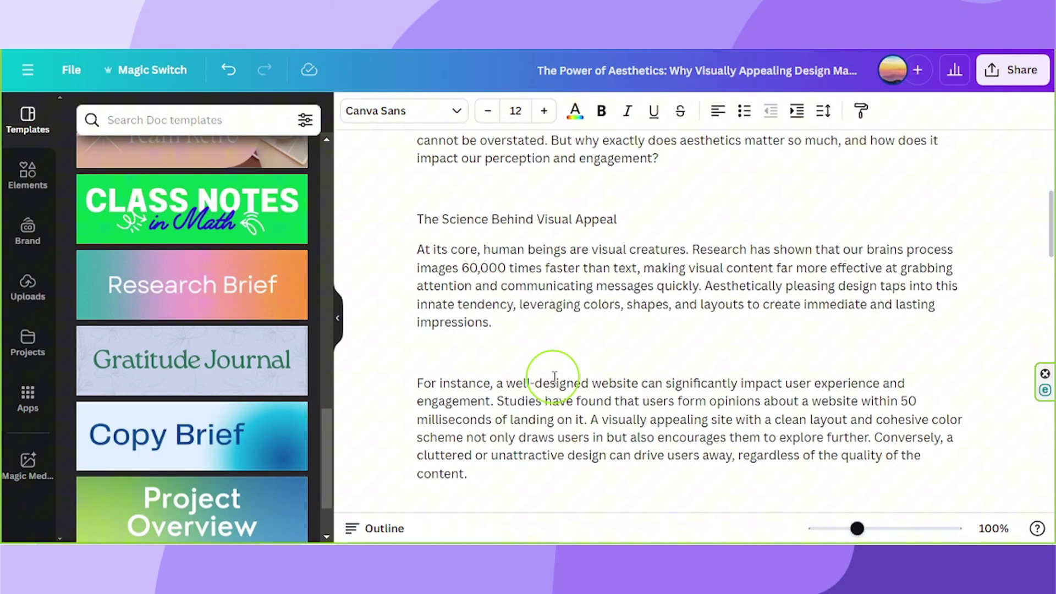
pyautogui.scroll(-5, 555, 377)
pyautogui.scroll(-5, 555, 378)
pyautogui.scroll(-5, 555, 378)
pyautogui.scroll(-5, 555, 377)
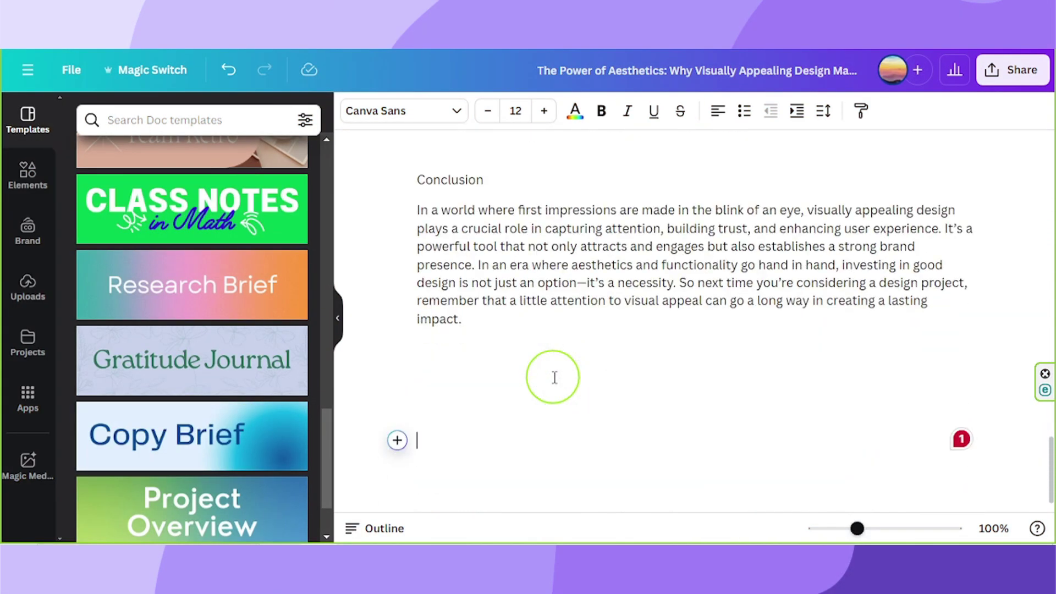
# Step: Paste the Footnotes section with its two references on a new line after the Conclusion
pyautogui.click(493, 378)
pyautogui.press('BackSpace')
pyautogui.press('Return')
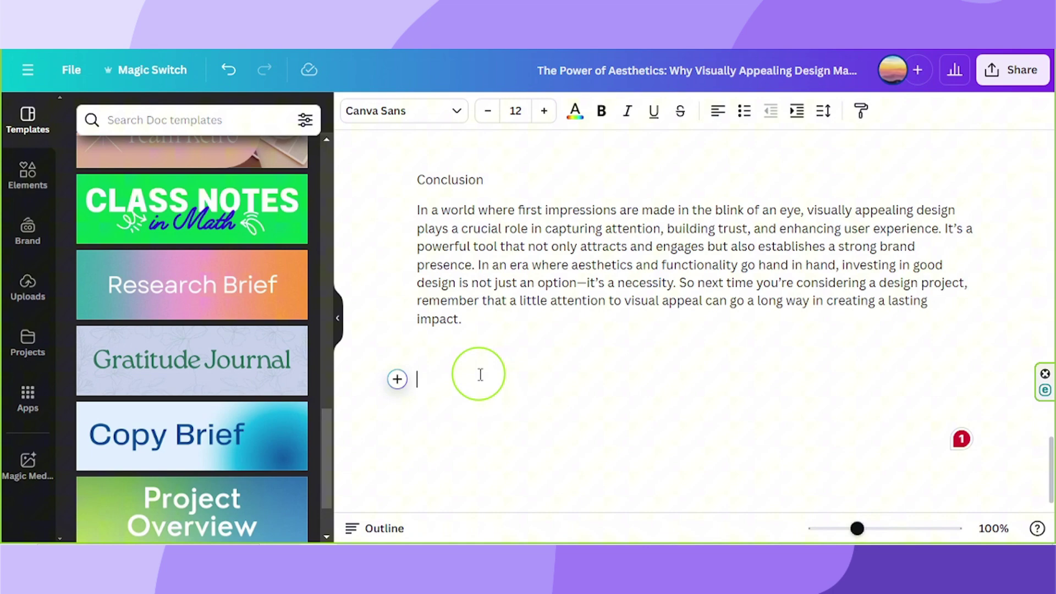
pyautogui.write('Footnotes: Nielsen, J. (2011). "How Users Read on the Web." Nielsen Norman Group. Retrieved from Nielsen Norman Group. ↩ Fogg, B.J., et al. (2003). "How Do Users Evaluate the Credibility of Web Sites? A Study with Over 2,500 Participants." Stanford University. Retrieved from Stanford Web Credibility Project. ↩')
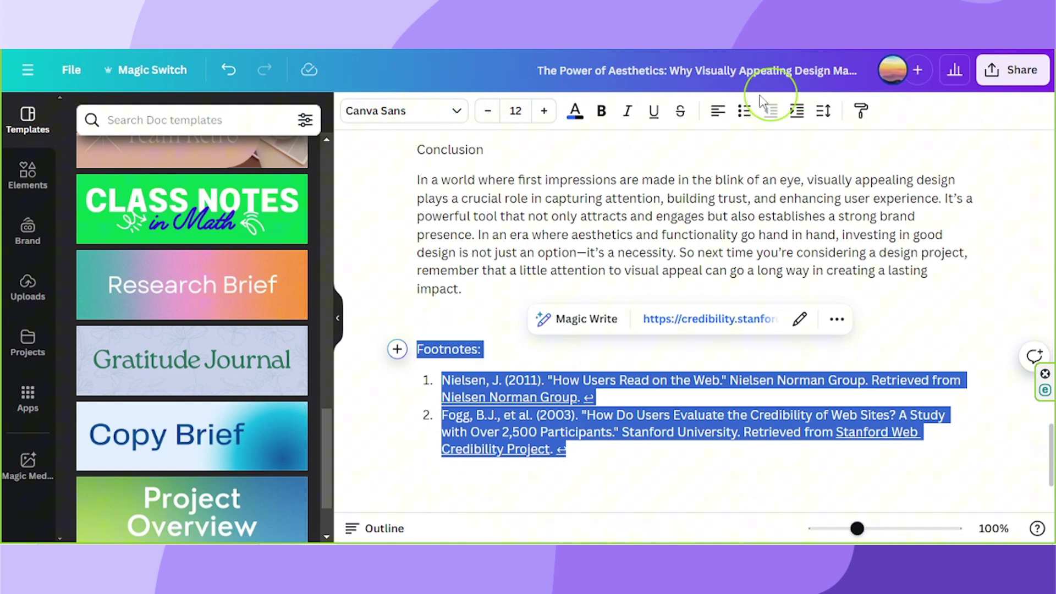
# Step: Shrink the footnotes text to size 10 and colour it grey
pyautogui.click(487, 112)
pyautogui.click(487, 112)
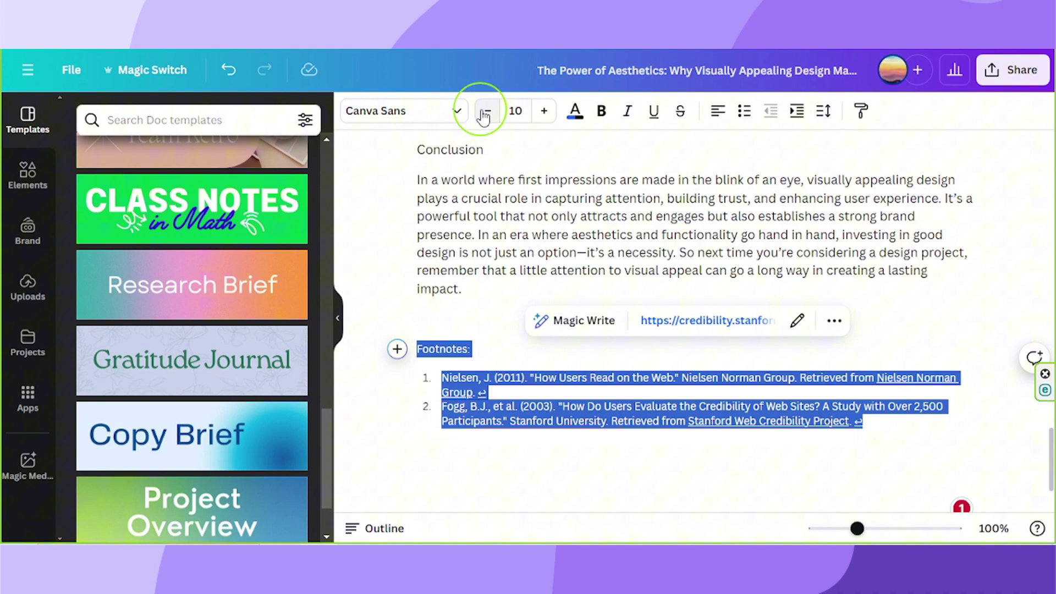
pyautogui.hotkey('ctrl', 'z')
pyautogui.hotkey('ctrl', 'z')
pyautogui.click(488, 111)
pyautogui.click(488, 112)
pyautogui.click(575, 110)
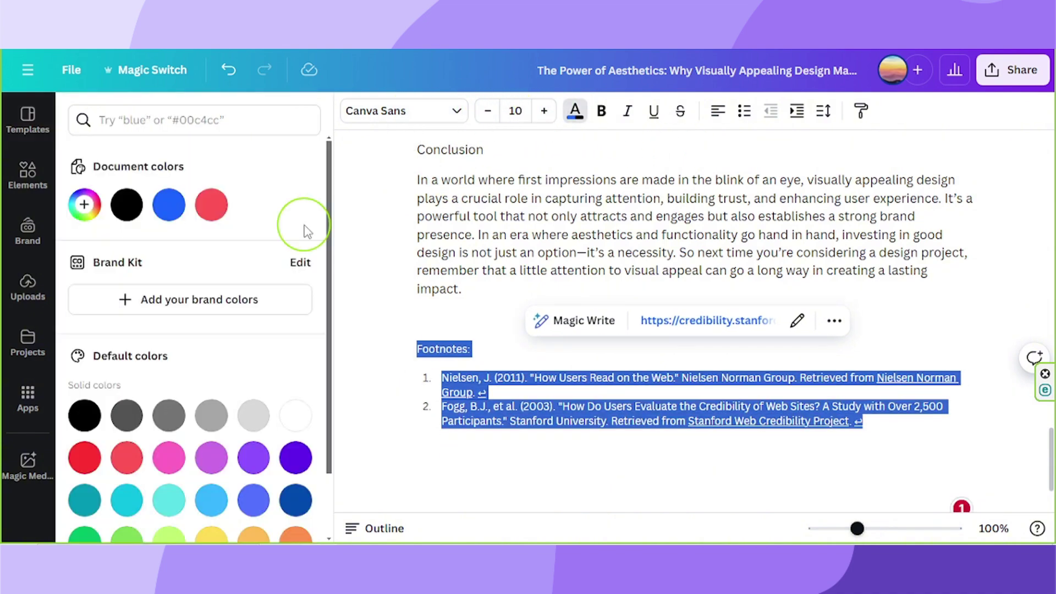
pyautogui.click(169, 415)
pyautogui.click(740, 314)
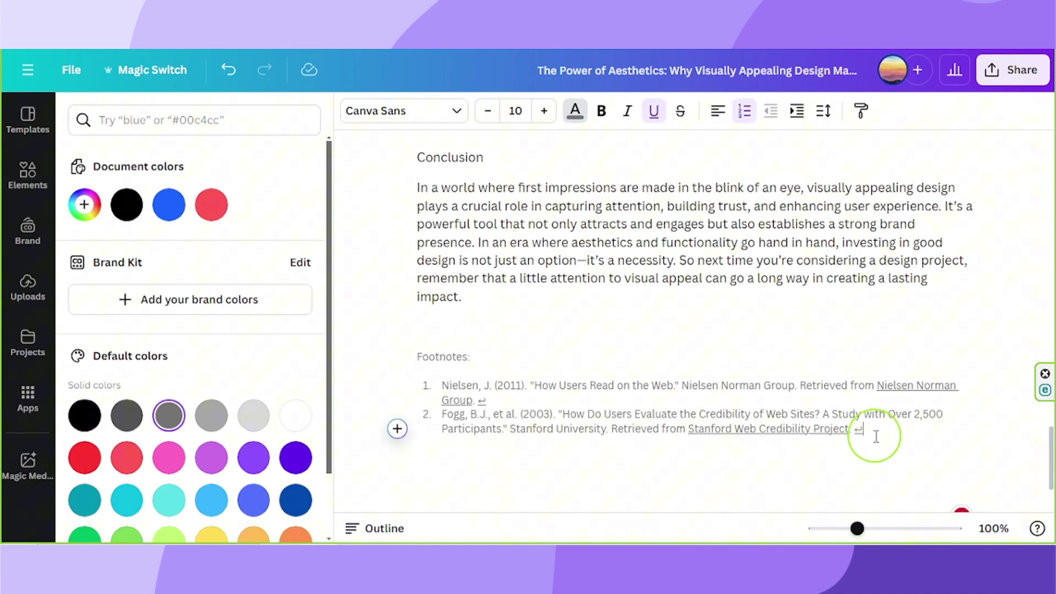
pyautogui.scroll(10, 844, 431)
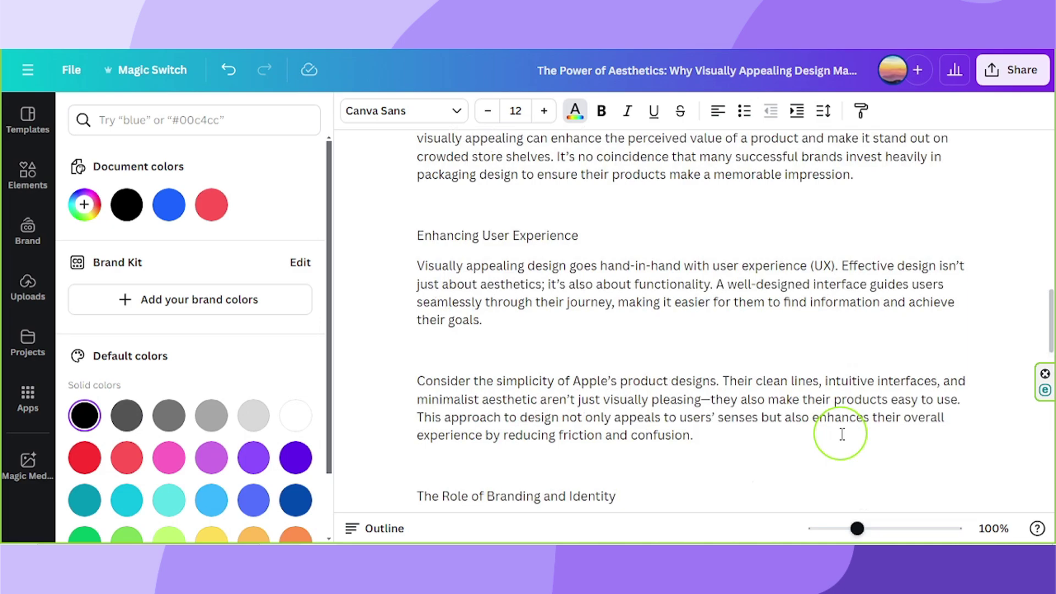
pyautogui.scroll(5, 841, 429)
pyautogui.scroll(5, 841, 428)
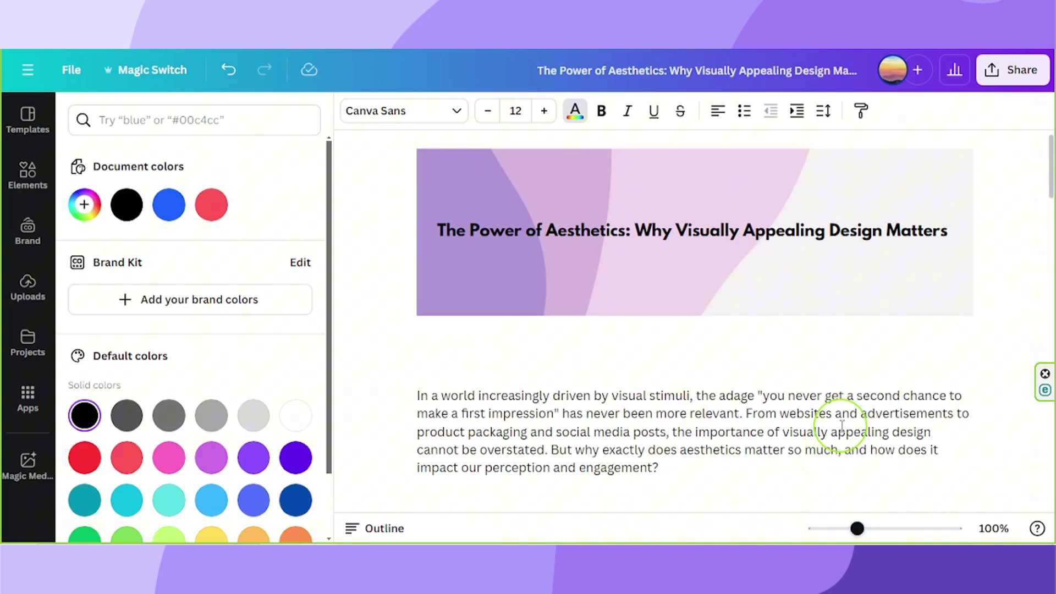
pyautogui.scroll(-1, 842, 426)
pyautogui.scroll(-6, 841, 426)
pyautogui.scroll(-5, 841, 427)
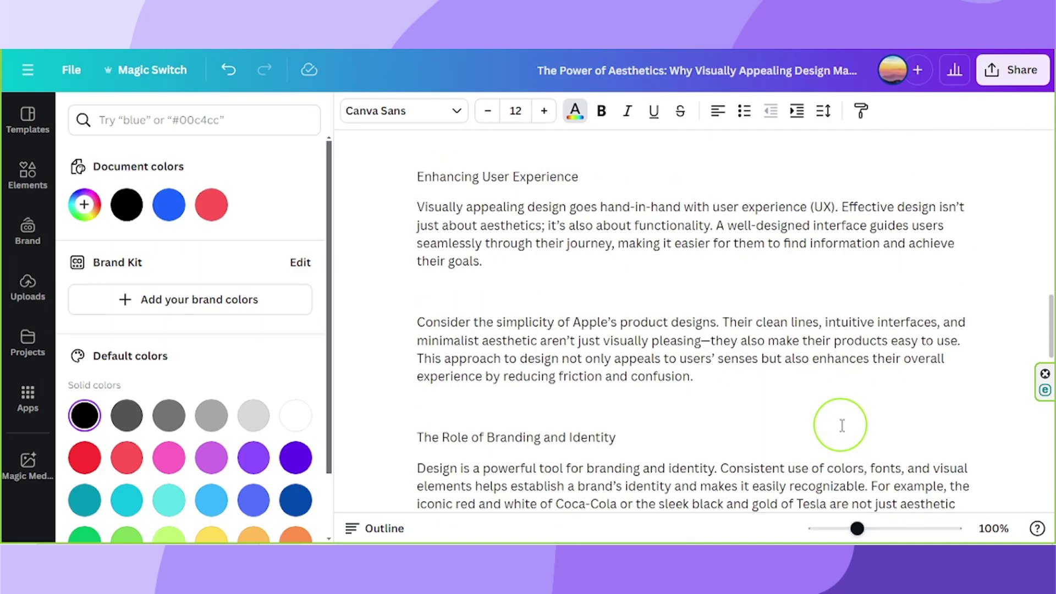
pyautogui.scroll(-6, 843, 425)
pyautogui.scroll(-5, 842, 424)
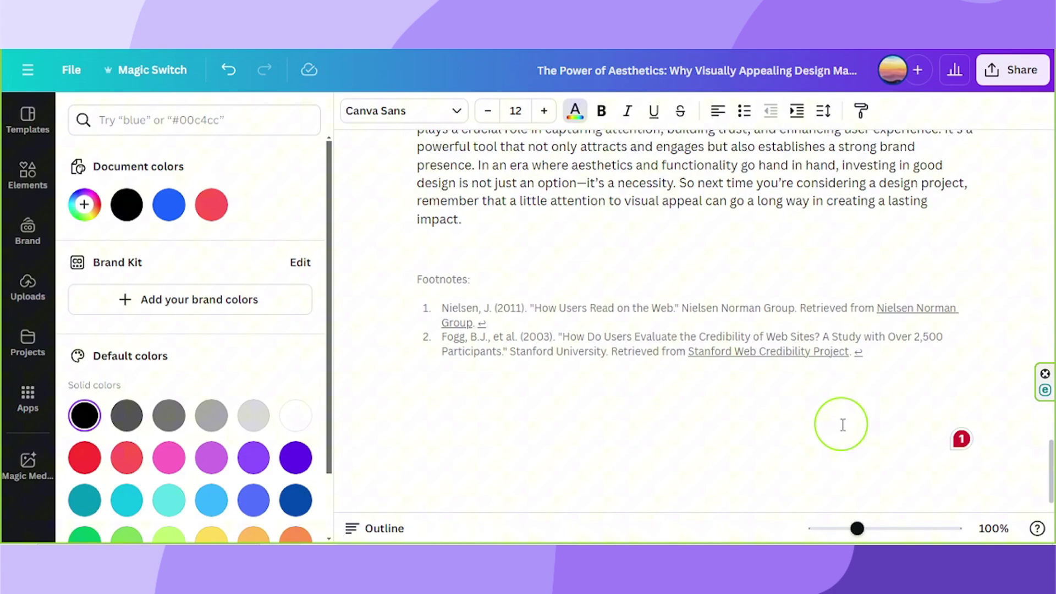
pyautogui.scroll(5, 843, 424)
pyautogui.scroll(5, 843, 424)
pyautogui.scroll(5, 843, 425)
pyautogui.scroll(2, 843, 423)
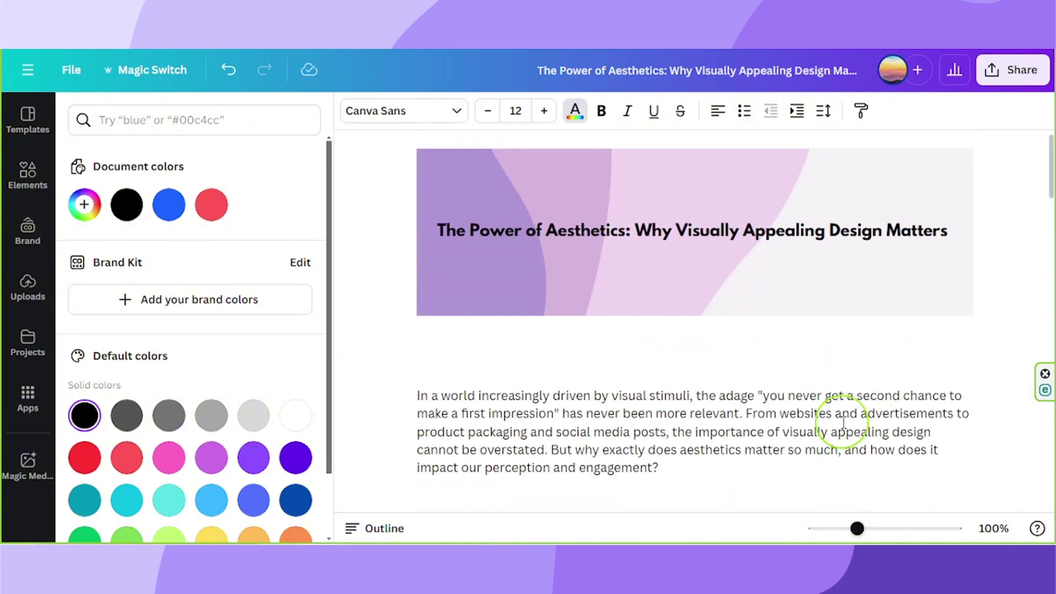
pyautogui.scroll(-5, 844, 422)
pyautogui.scroll(-5, 844, 422)
pyautogui.scroll(-5, 844, 422)
pyautogui.scroll(-2, 844, 422)
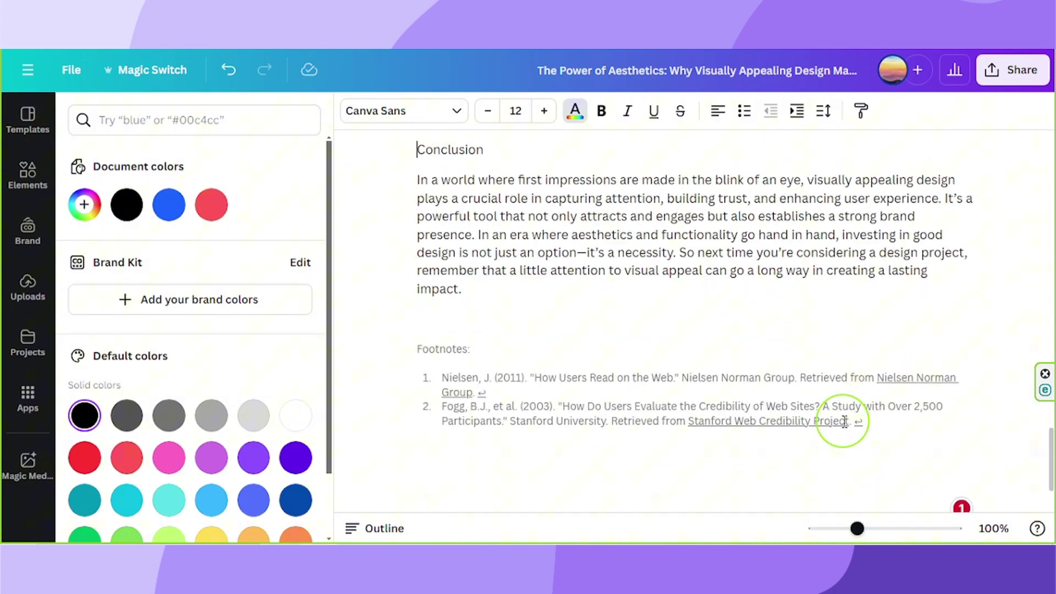
pyautogui.scroll(5, 844, 422)
pyautogui.scroll(5, 845, 422)
pyautogui.scroll(5, 844, 419)
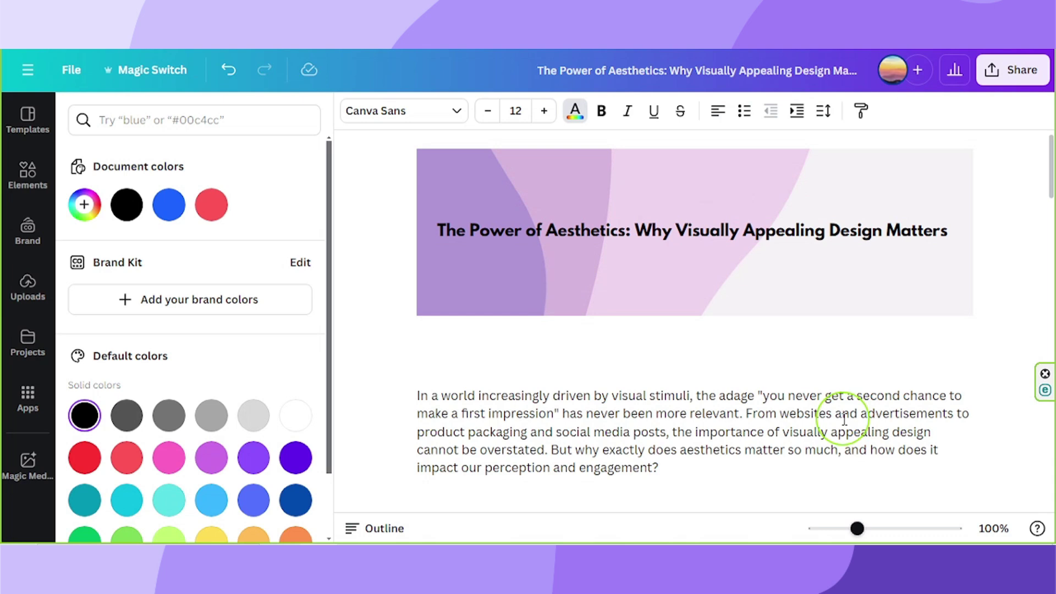